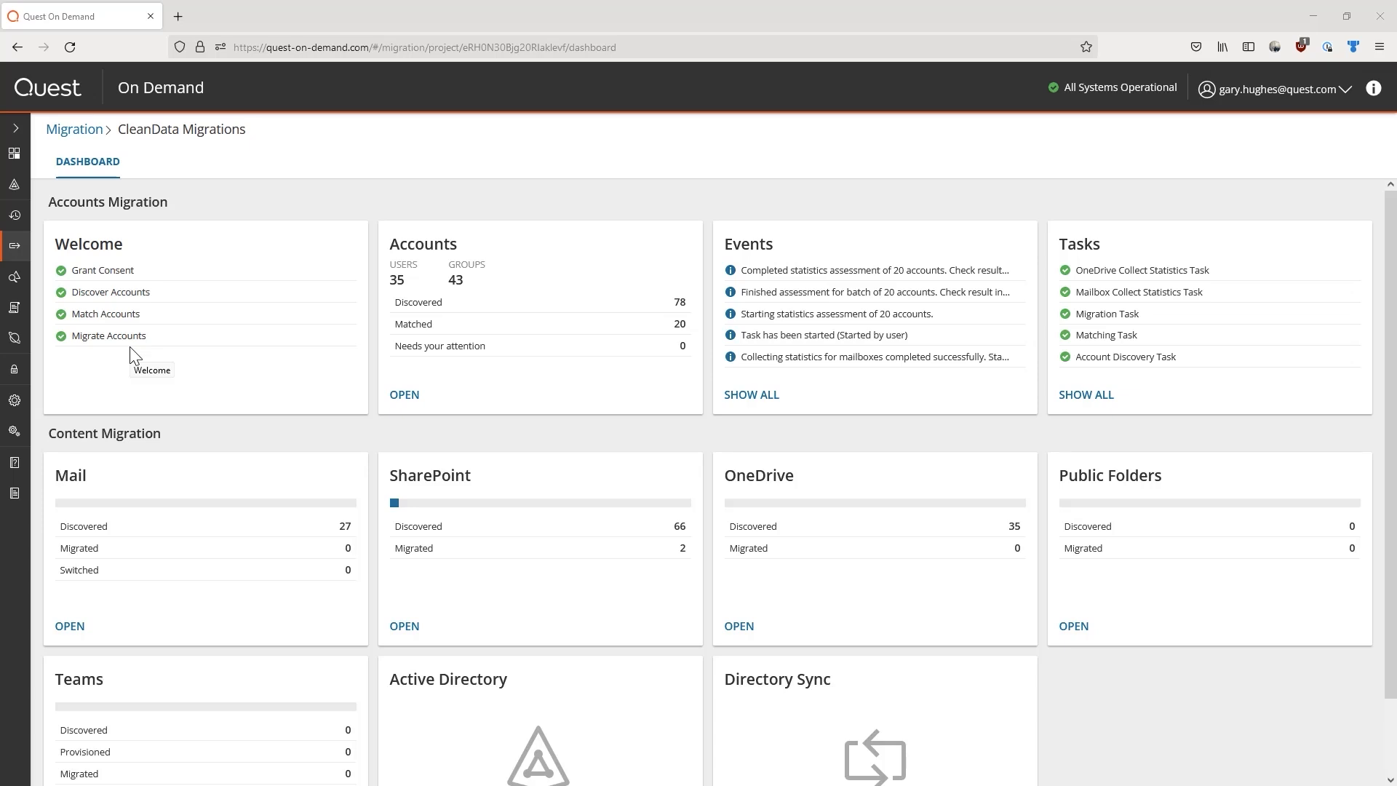
- Open the Teams migration area of the CleanData Migrations project and show its list of teams
scroll(176, 390, "down", 2)
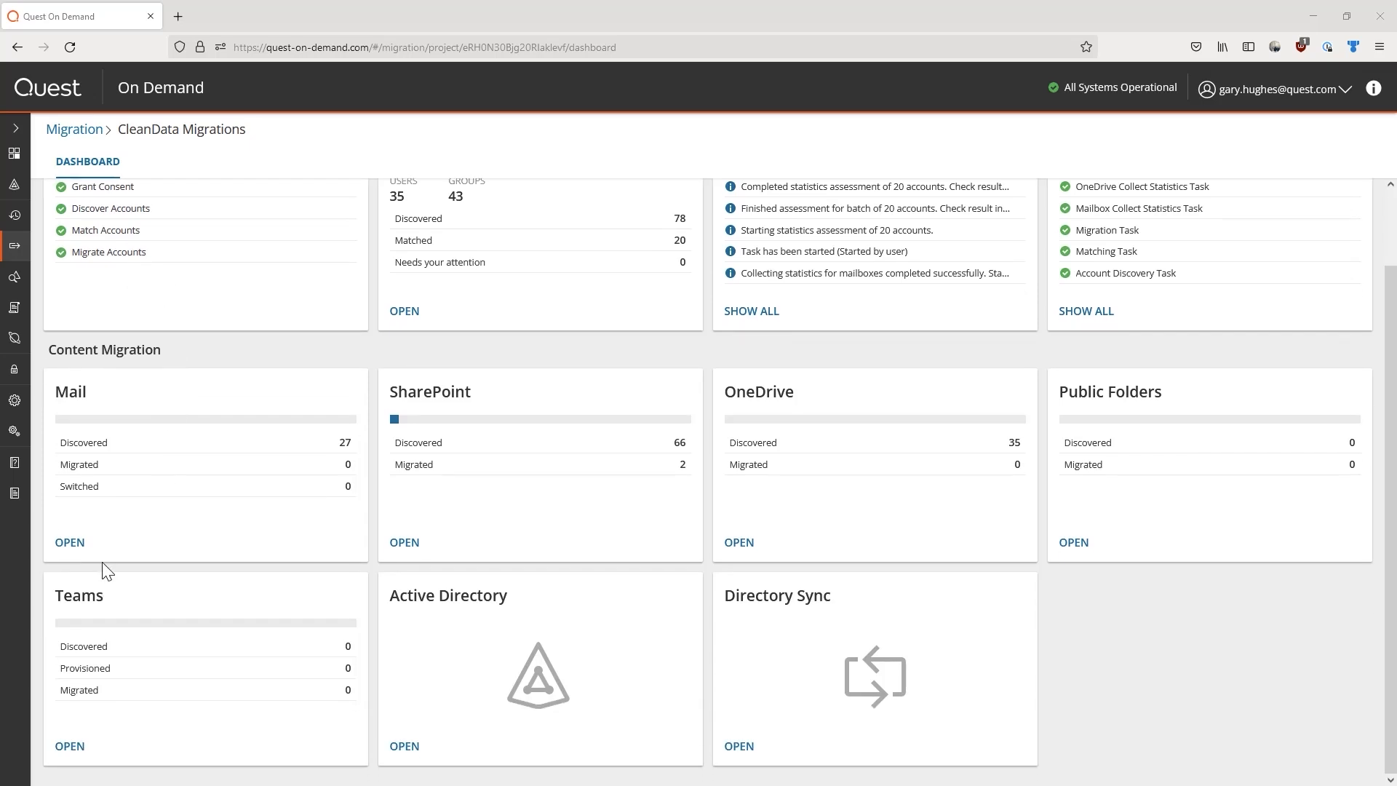
left_click(85, 604)
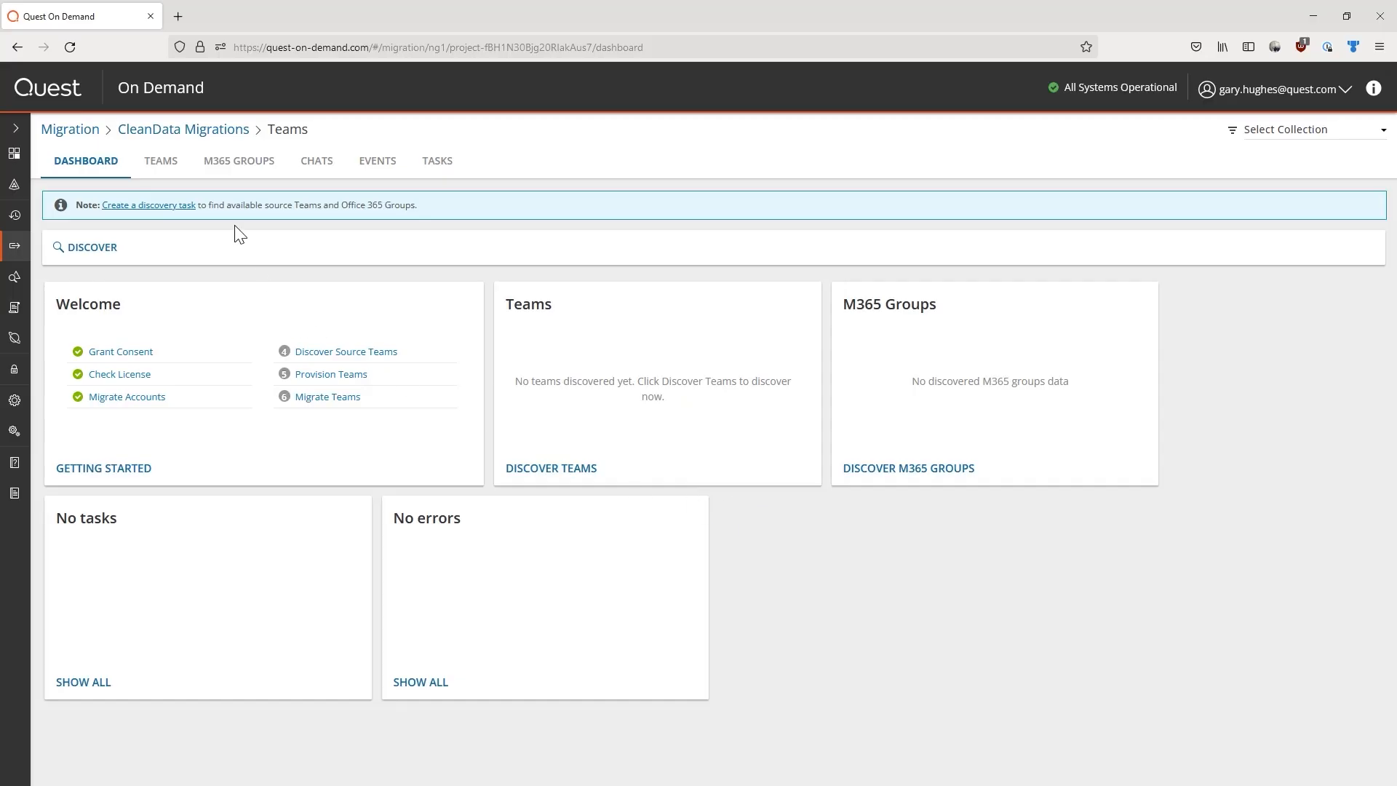
left_click(166, 163)
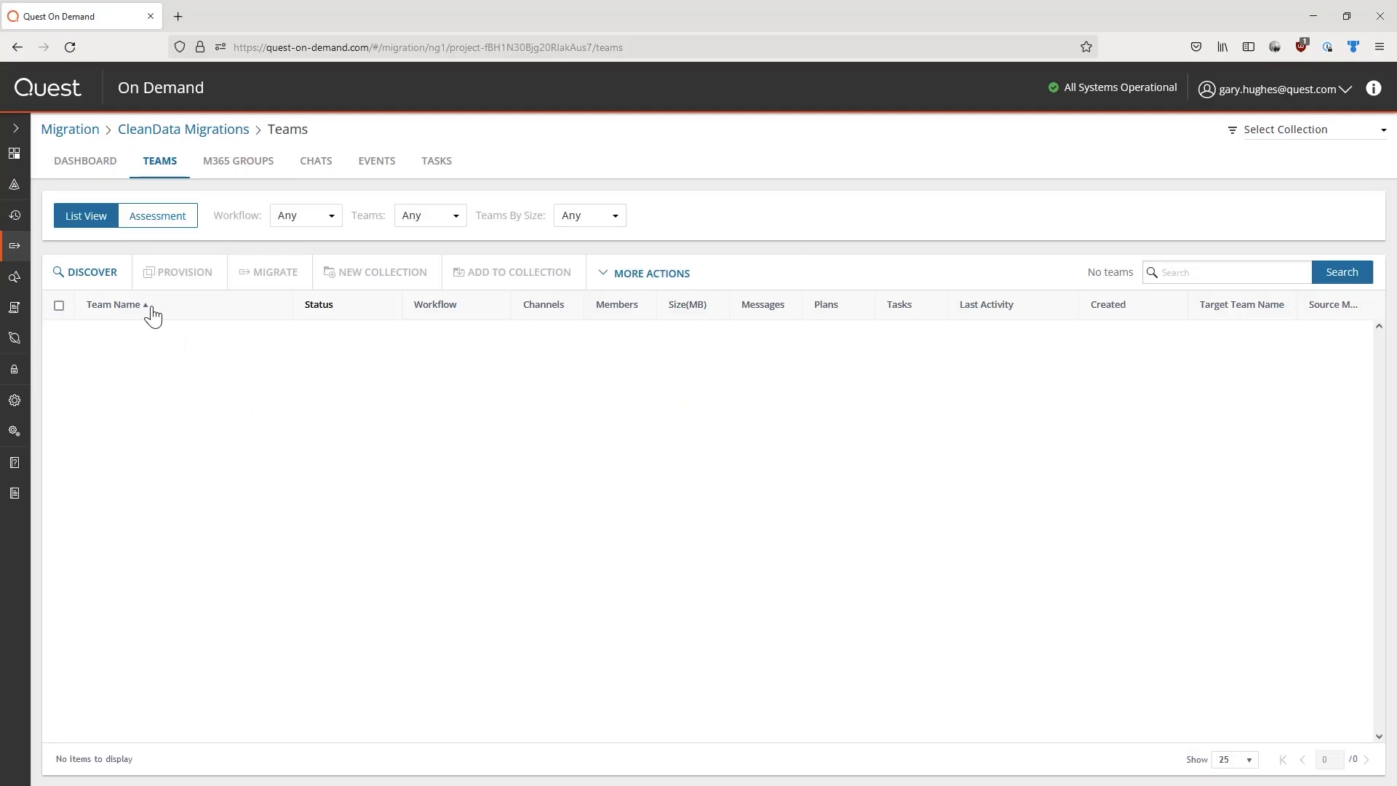
- Create a Discover Teams task for all teams with plan, task and message statistics collection, scheduled to start now
left_click(70, 273)
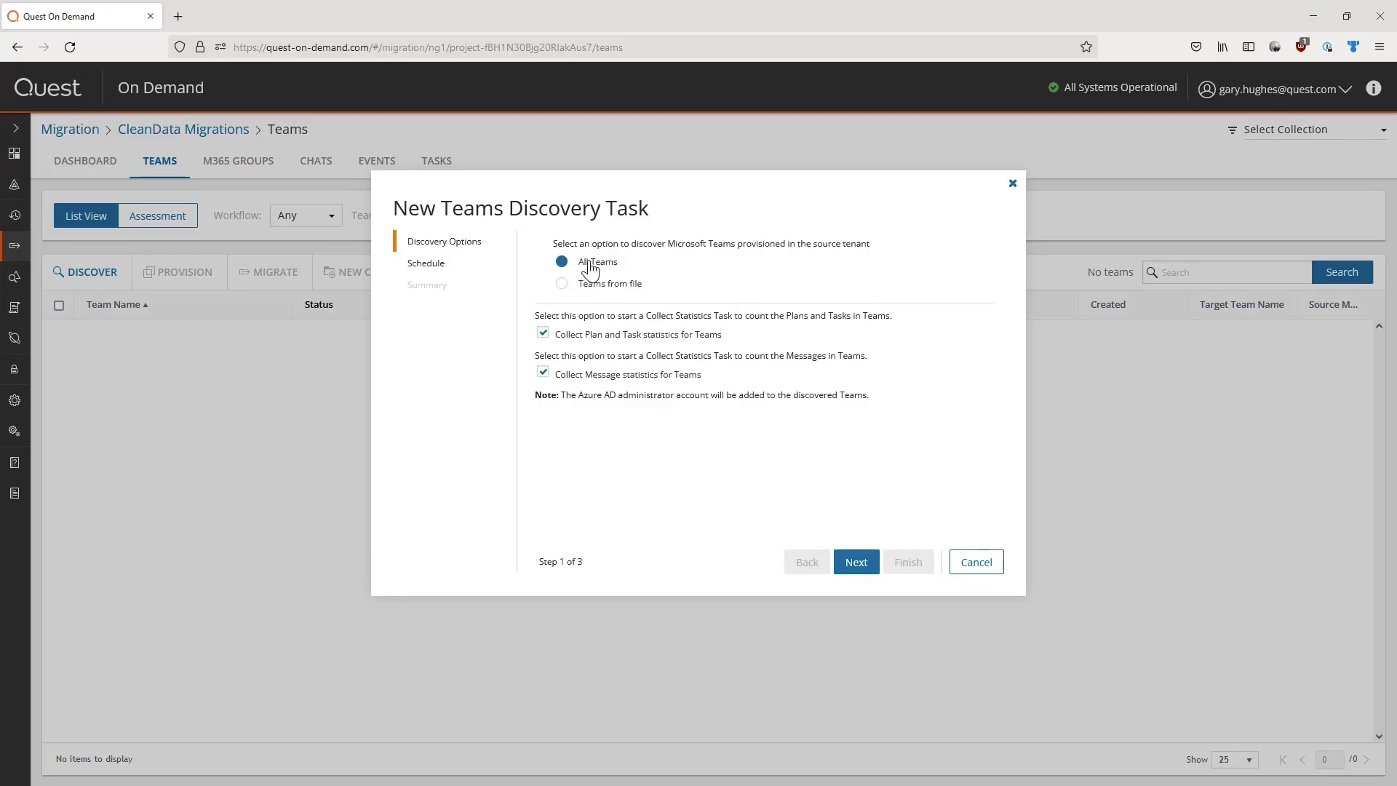
left_click(598, 290)
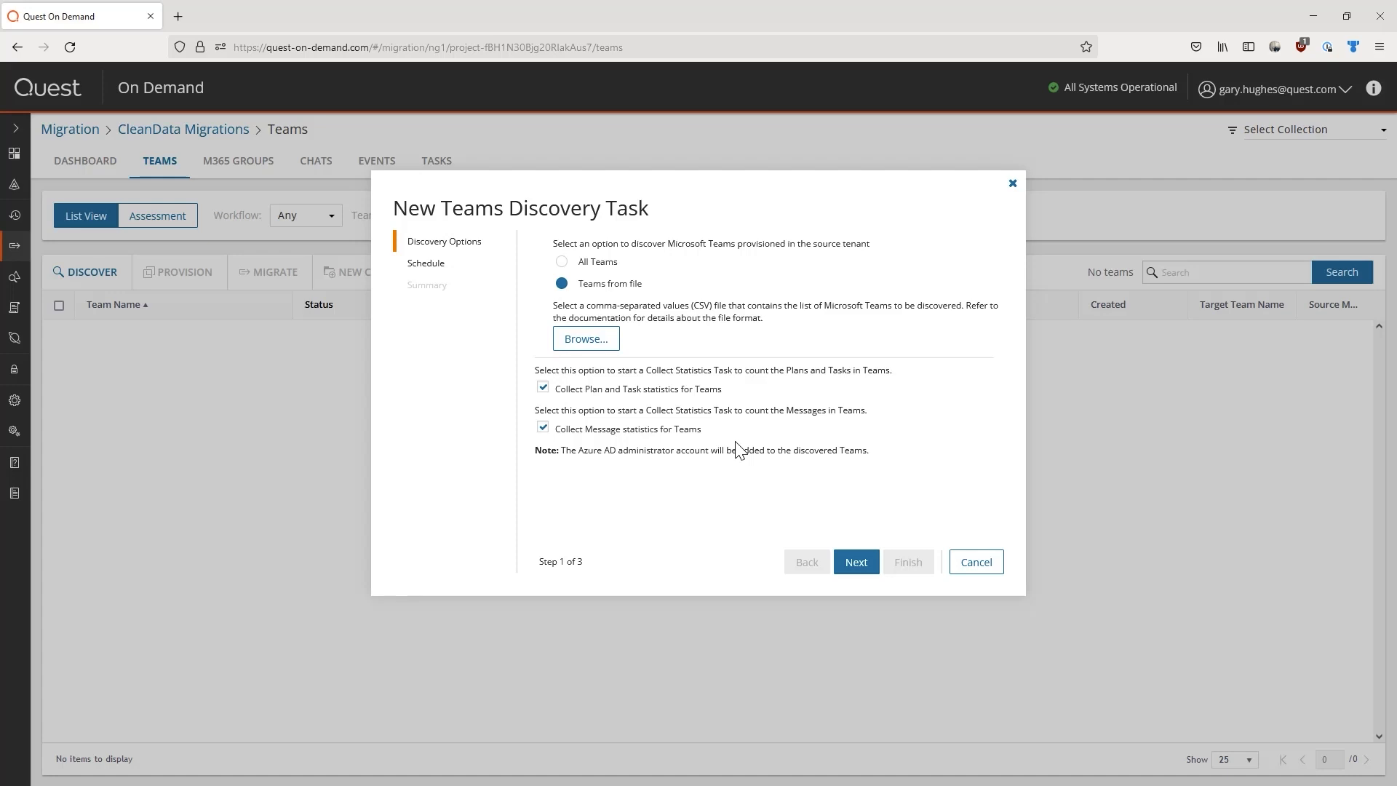
left_click(598, 263)
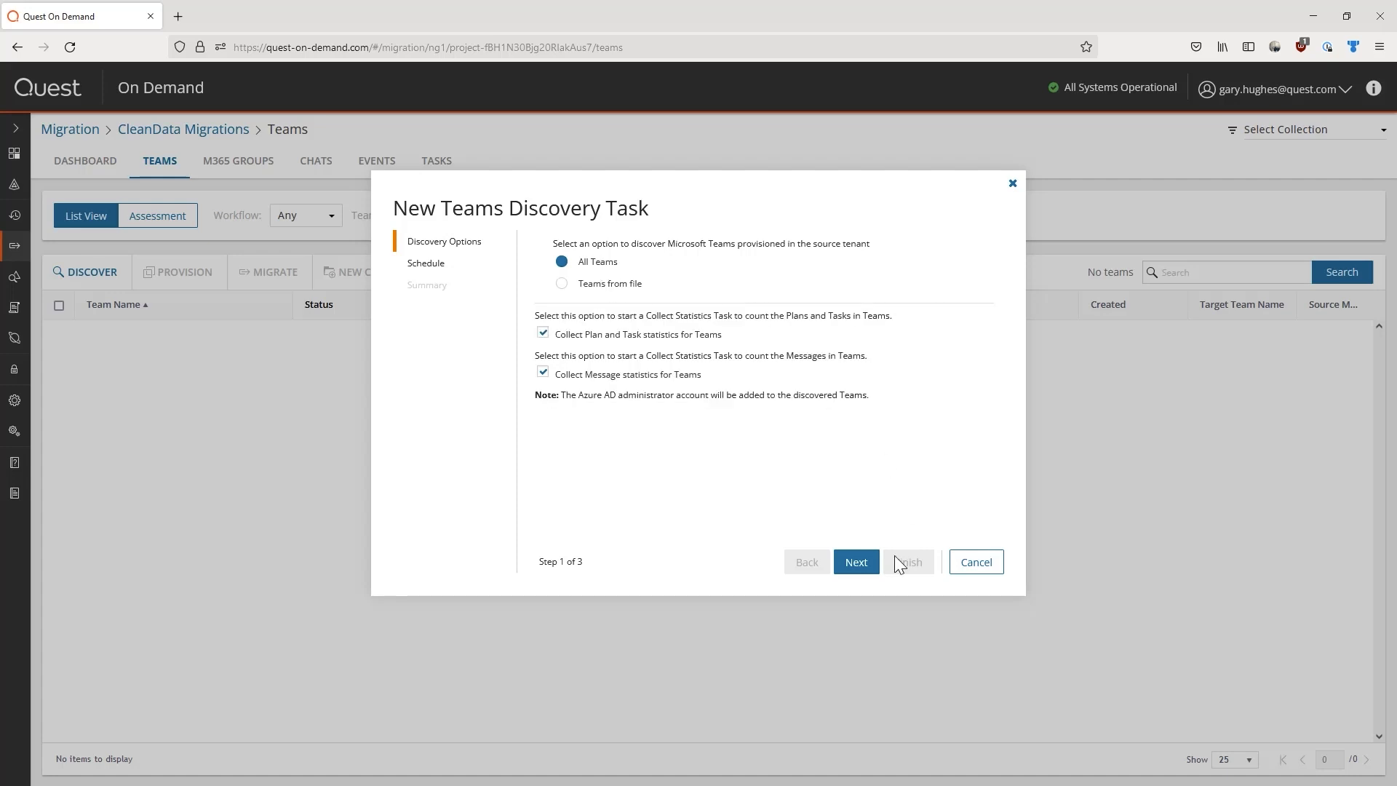
left_click(857, 562)
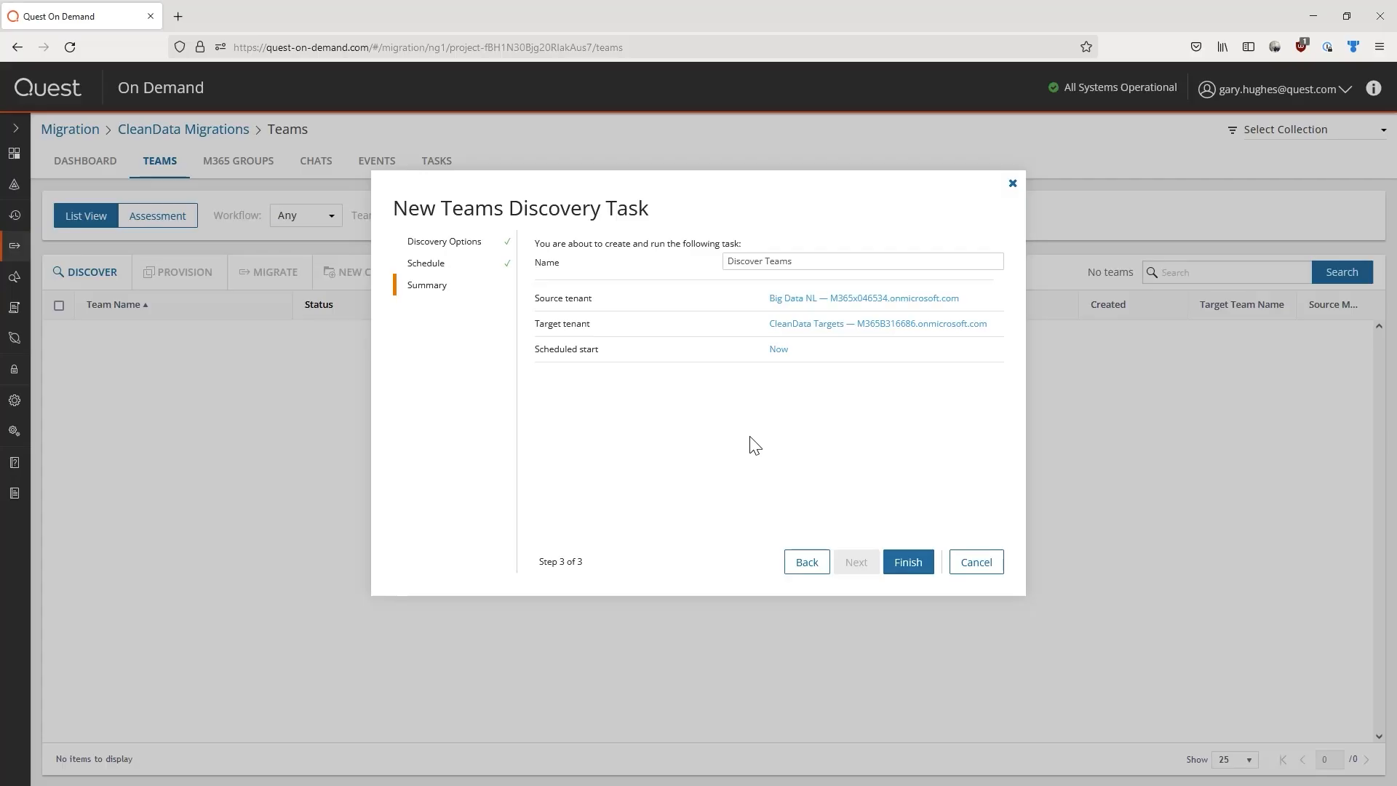
left_click(904, 564)
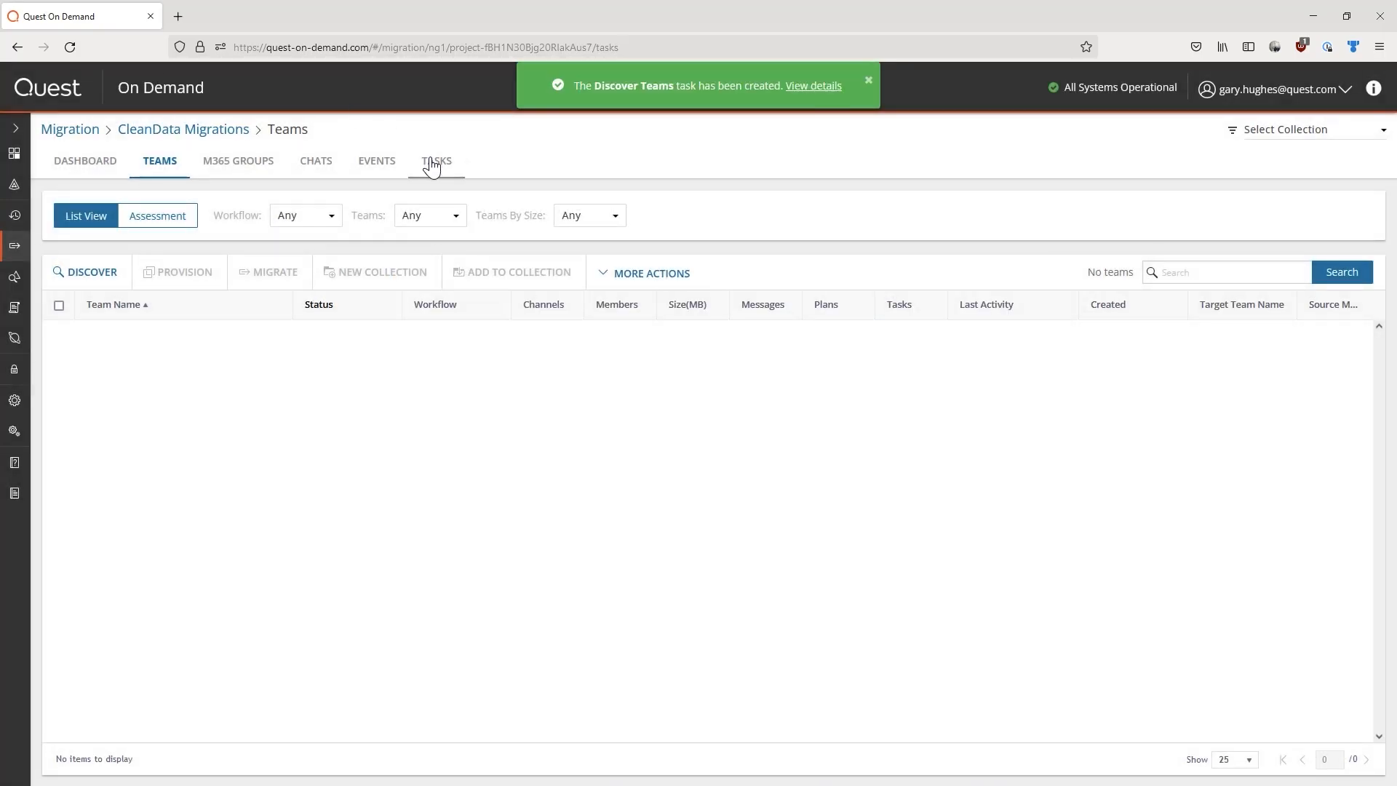
- Check the details of the Teams discovery task and return to the list of teams
left_click(432, 161)
left_click(364, 337)
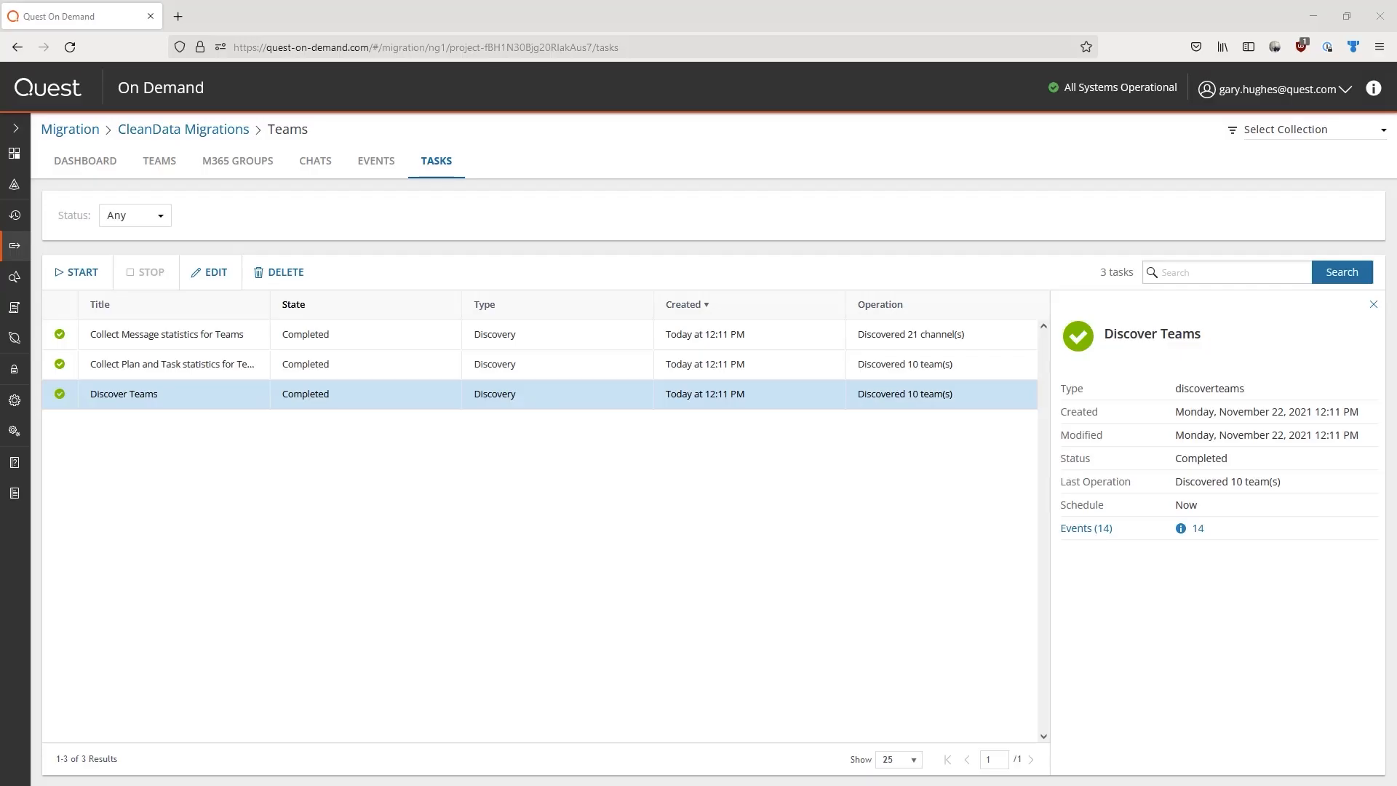
left_click(162, 162)
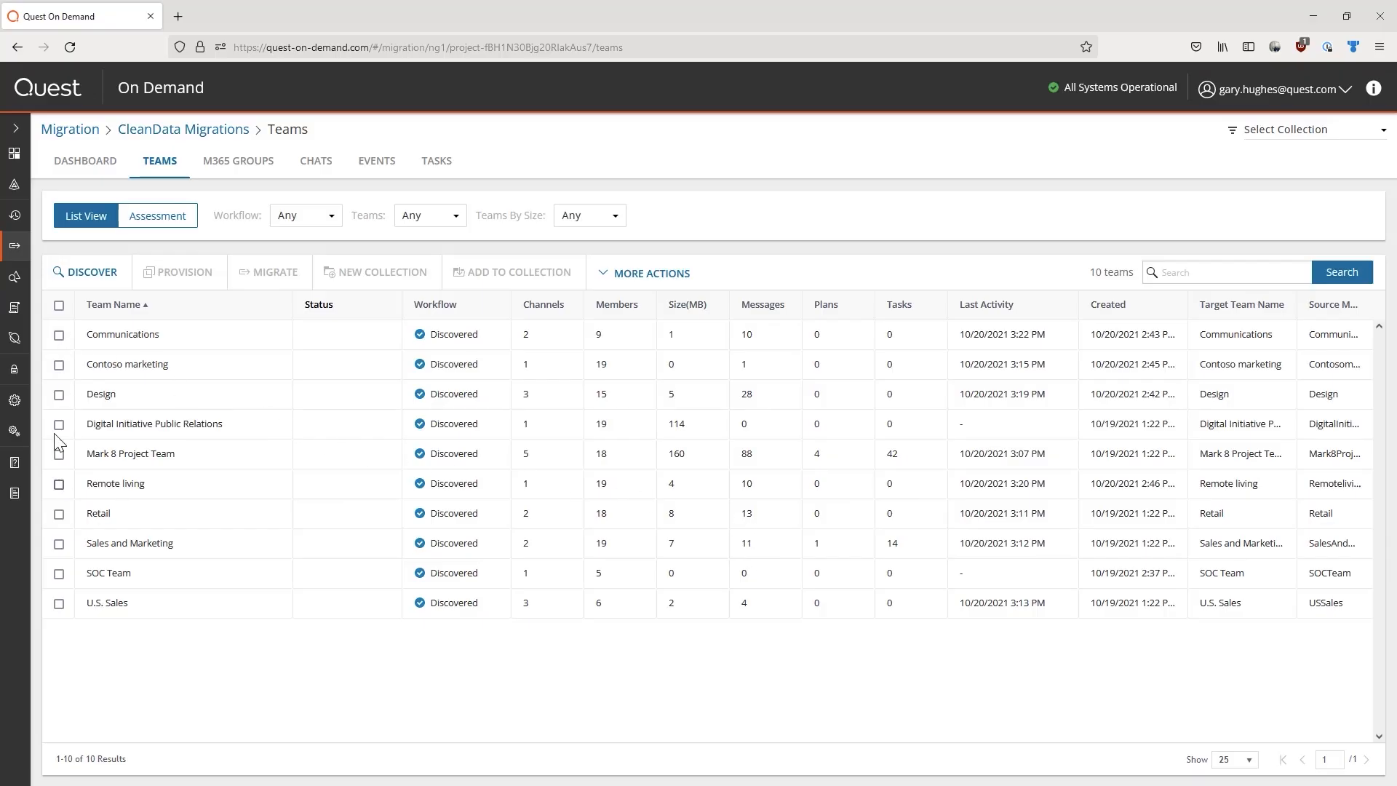
- Provision the Communications team immediately, using the name suffix Migrated for conflicts, the Default location and suppressed automatic group welcome messages
left_click(59, 335)
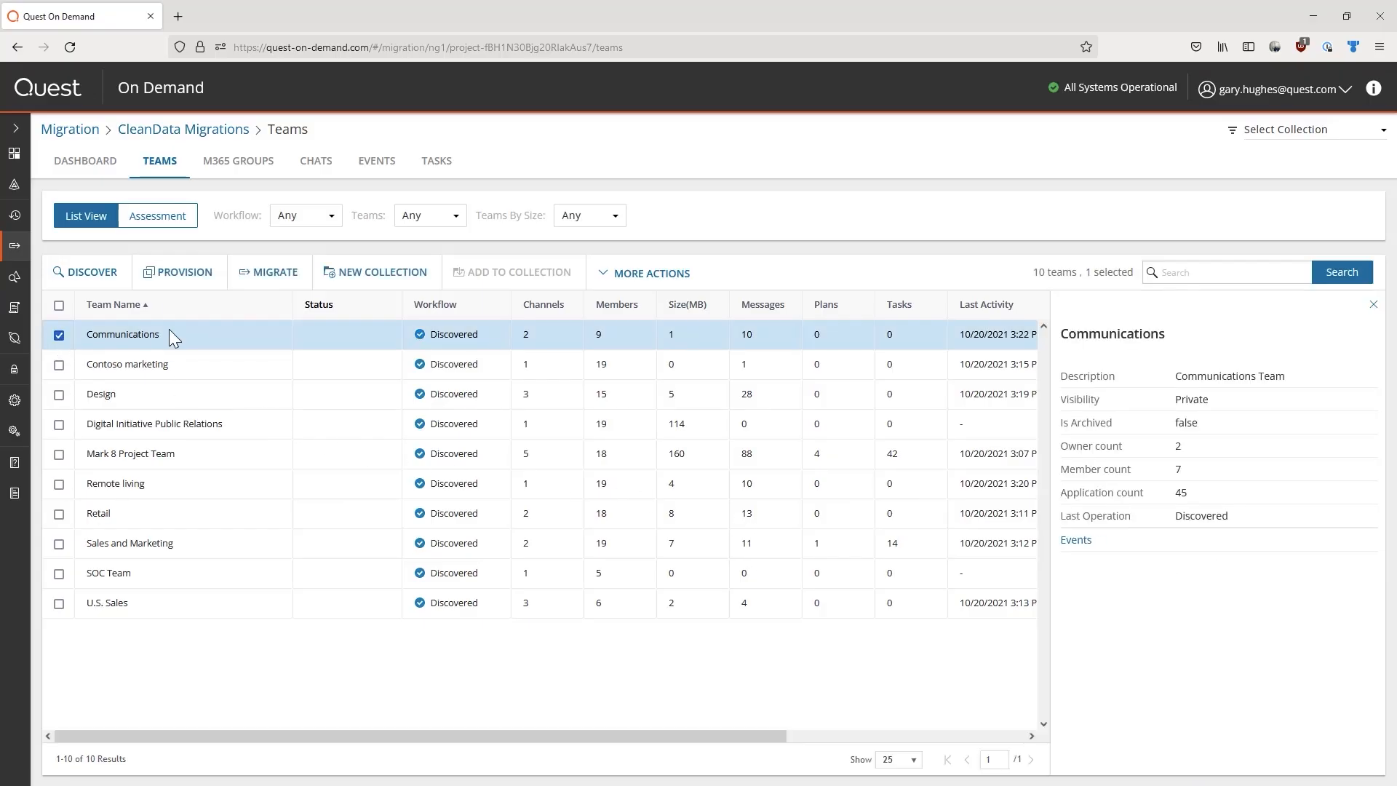
left_click(185, 284)
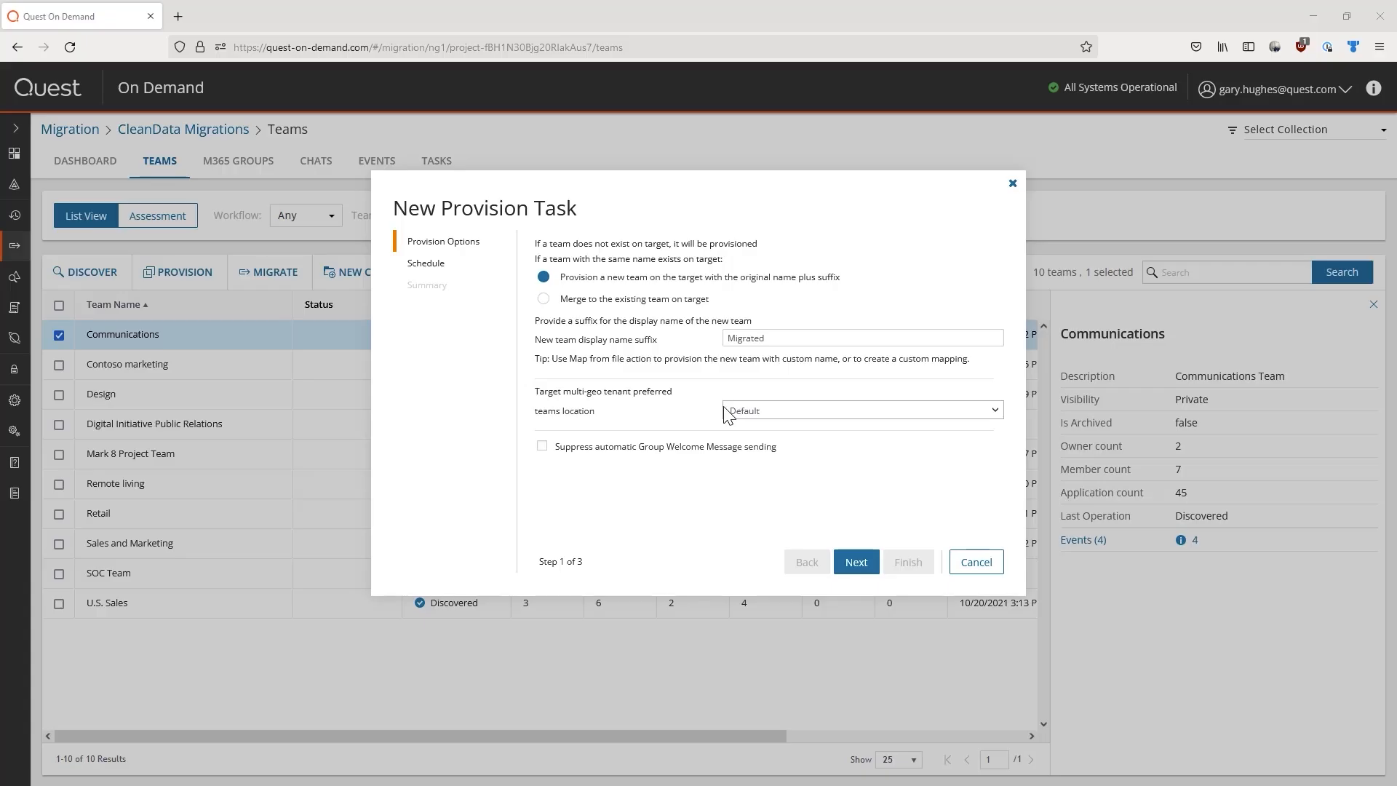
left_click(782, 416)
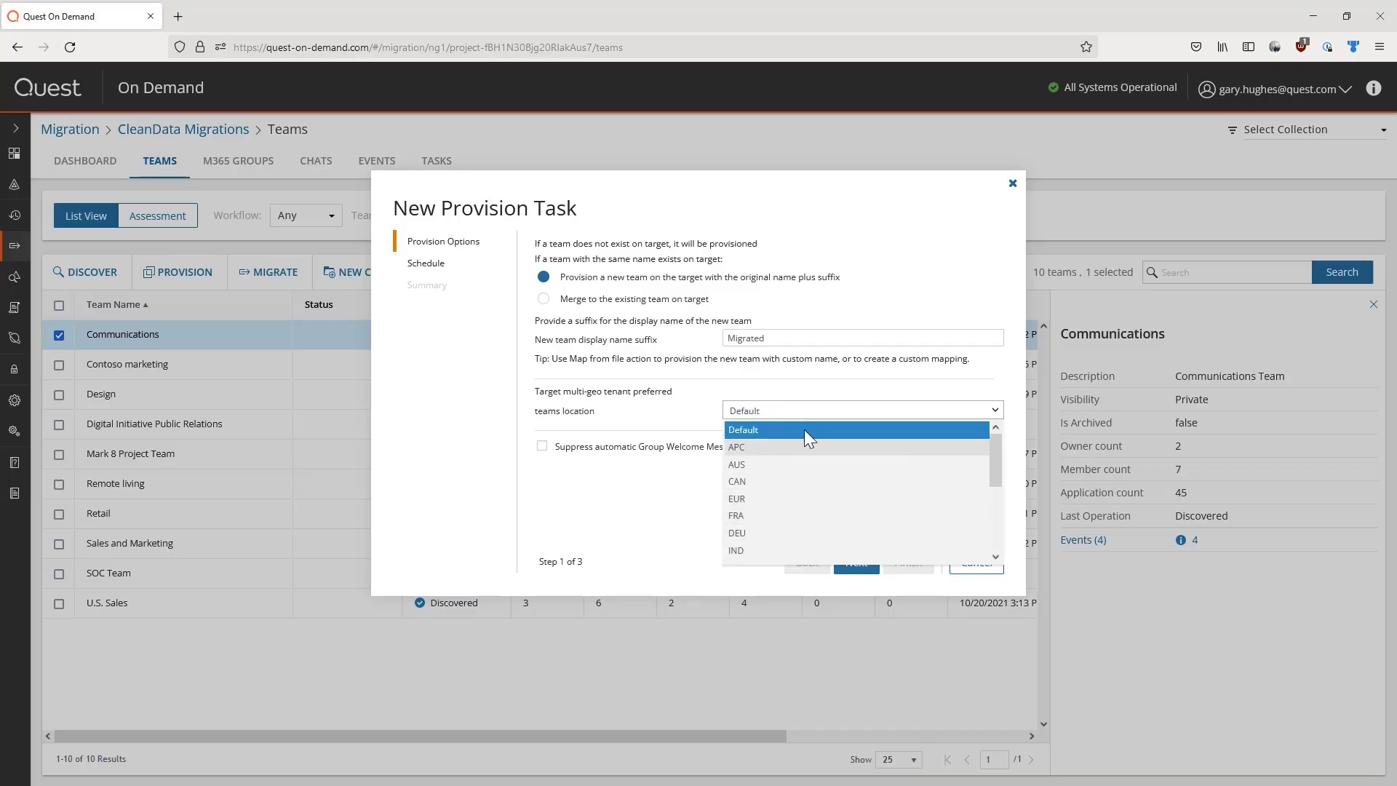
left_click(649, 473)
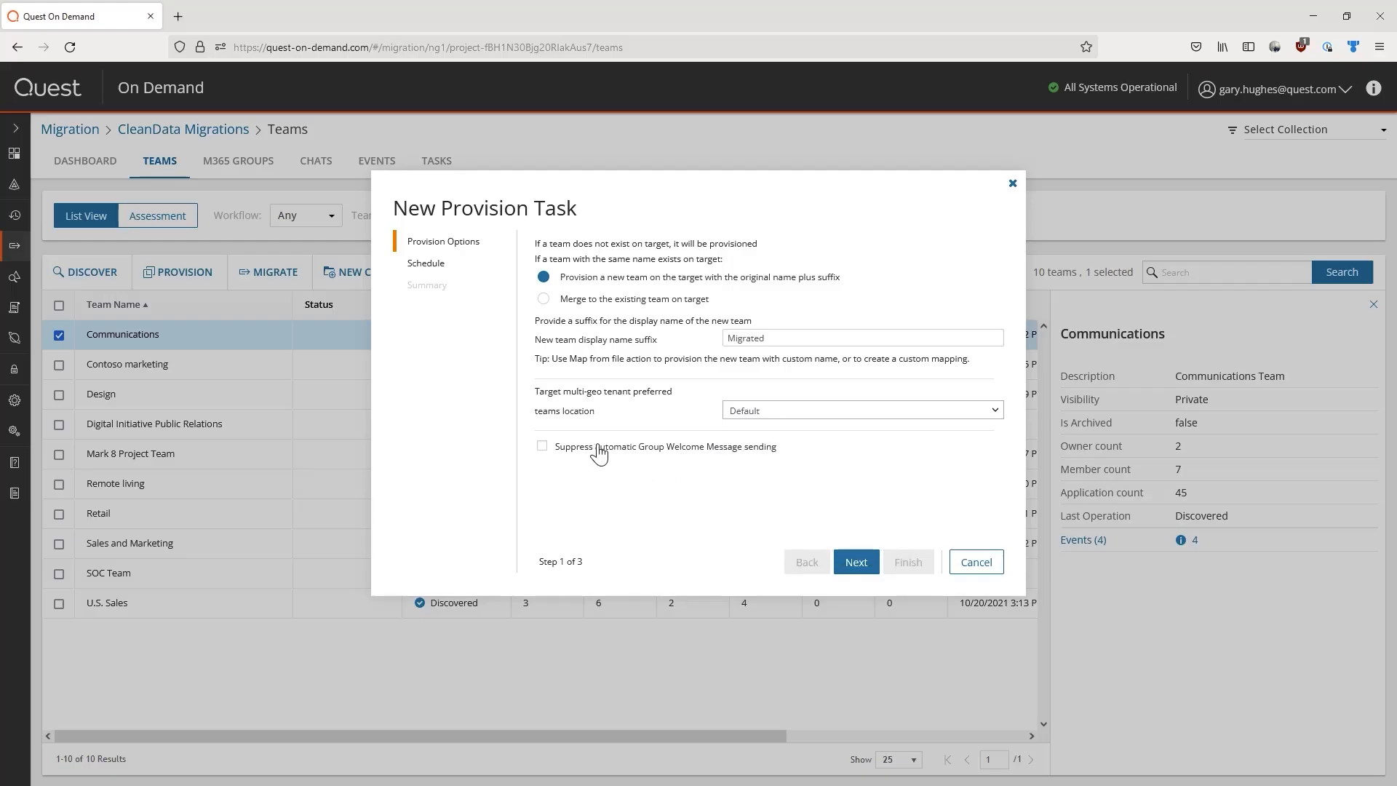
left_click(608, 449)
left_click(859, 562)
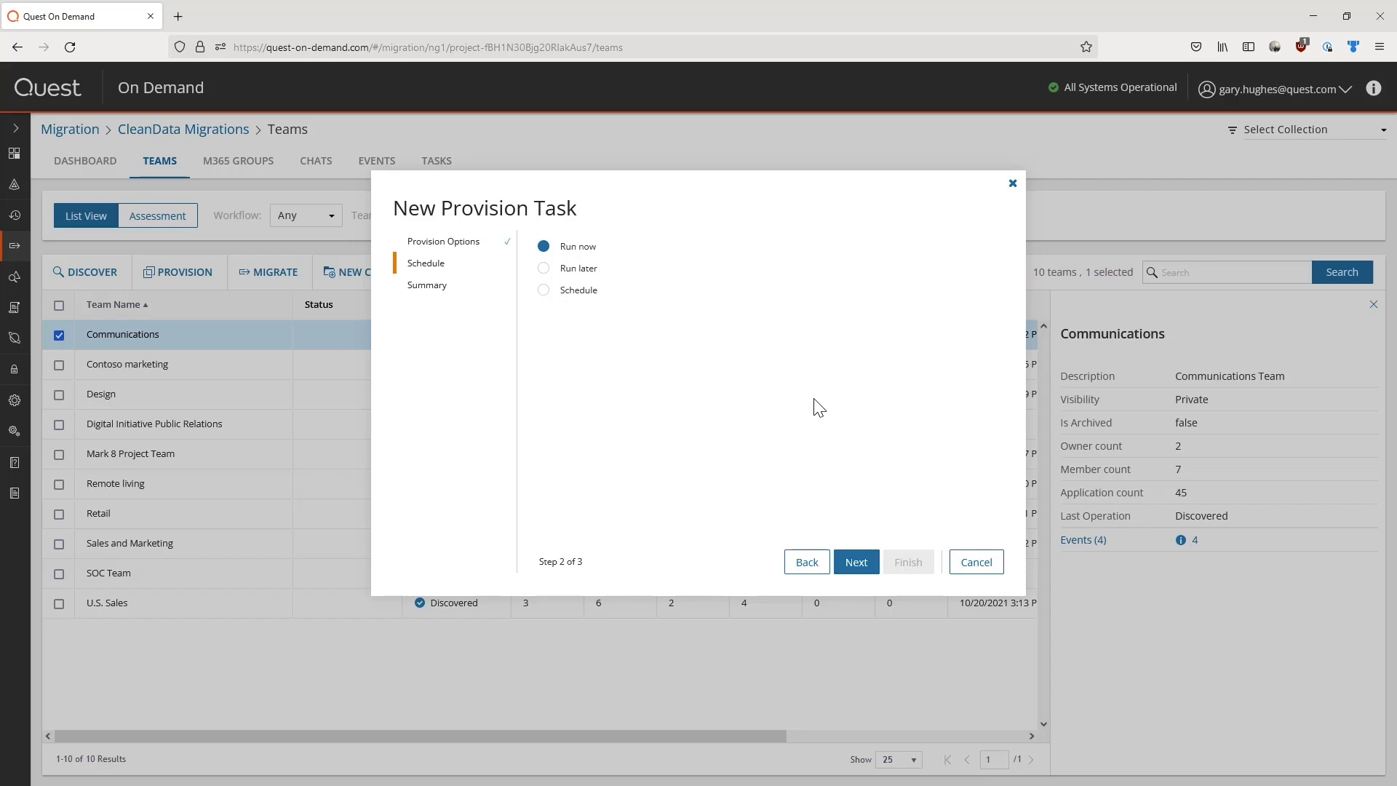
left_click(856, 562)
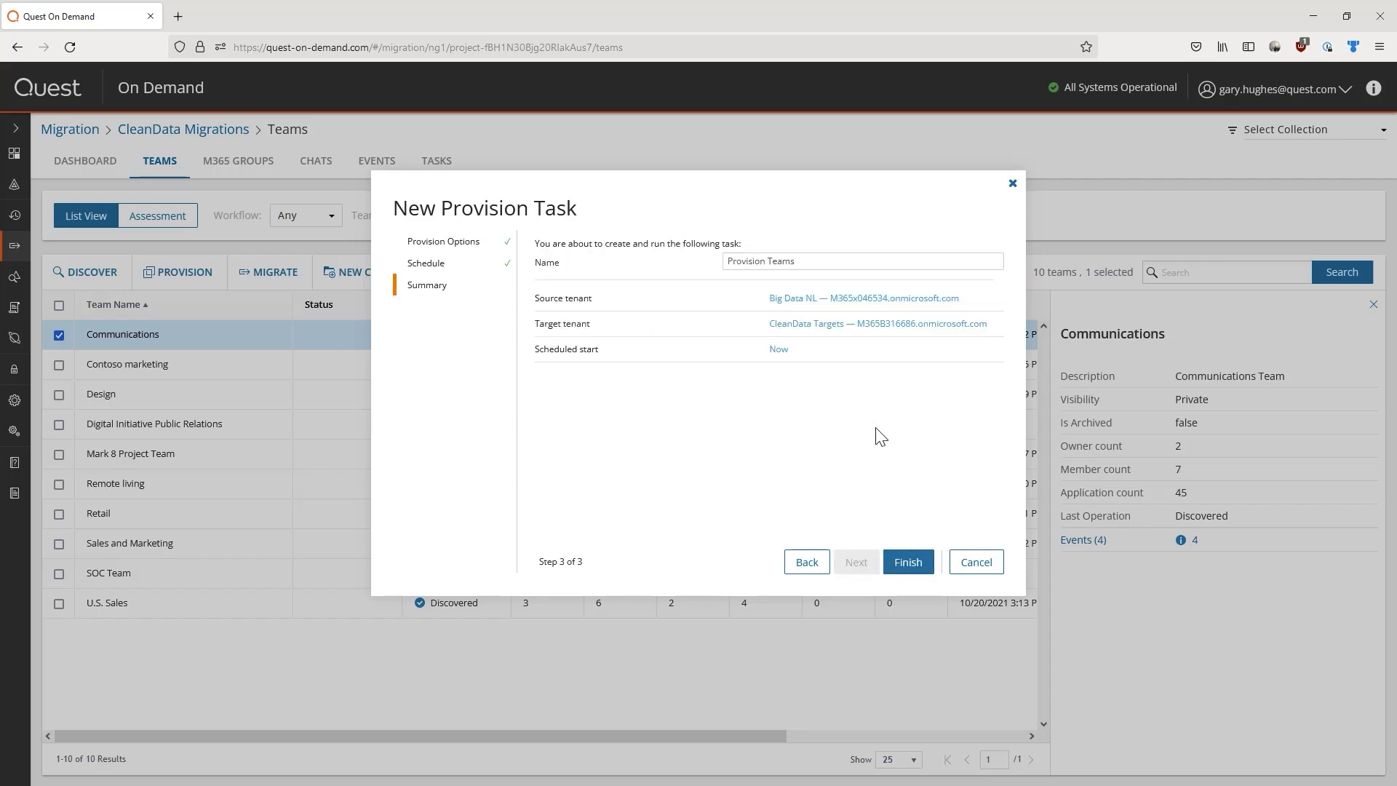
left_click(908, 563)
- Check the details of the Provision Teams task and of the Communications team in the teams list
left_click(441, 163)
left_click(301, 337)
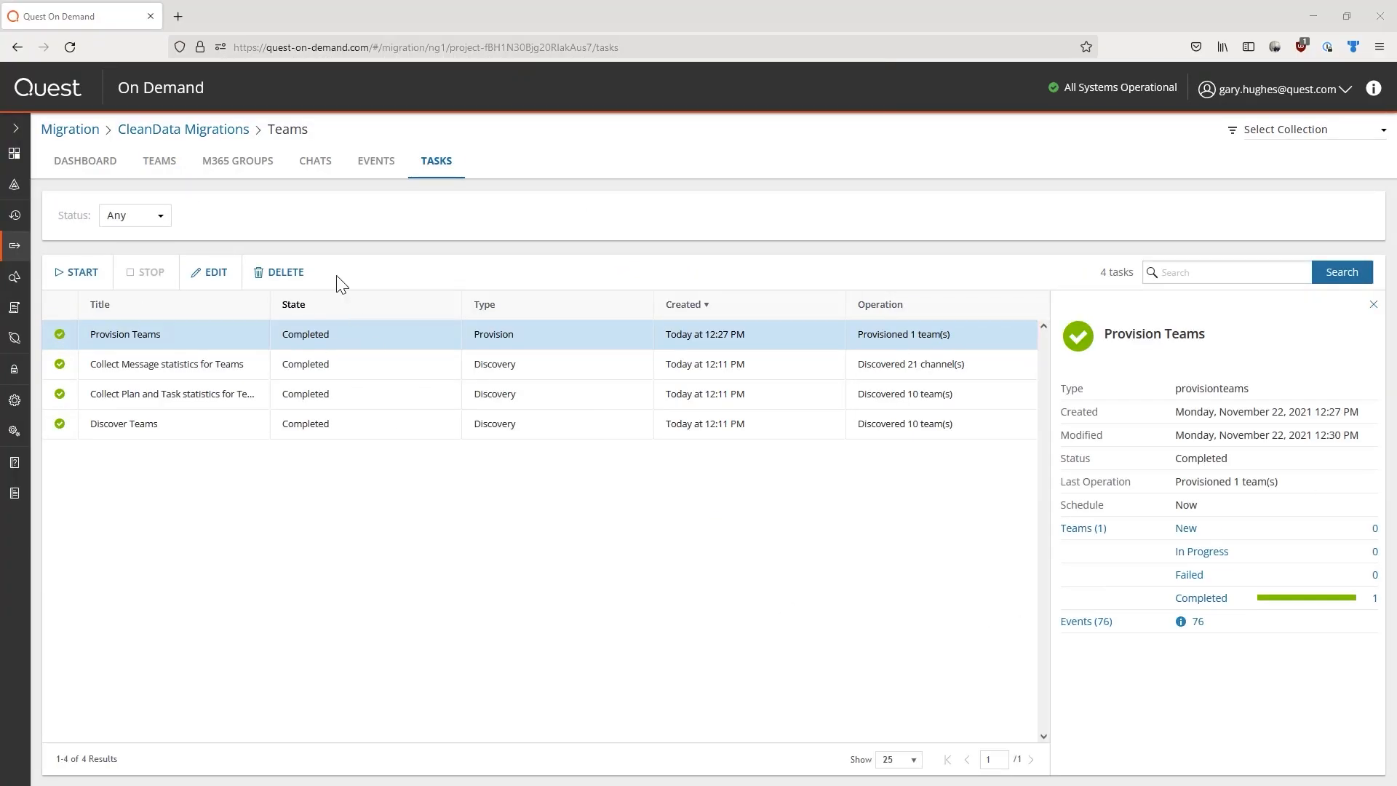
left_click(175, 165)
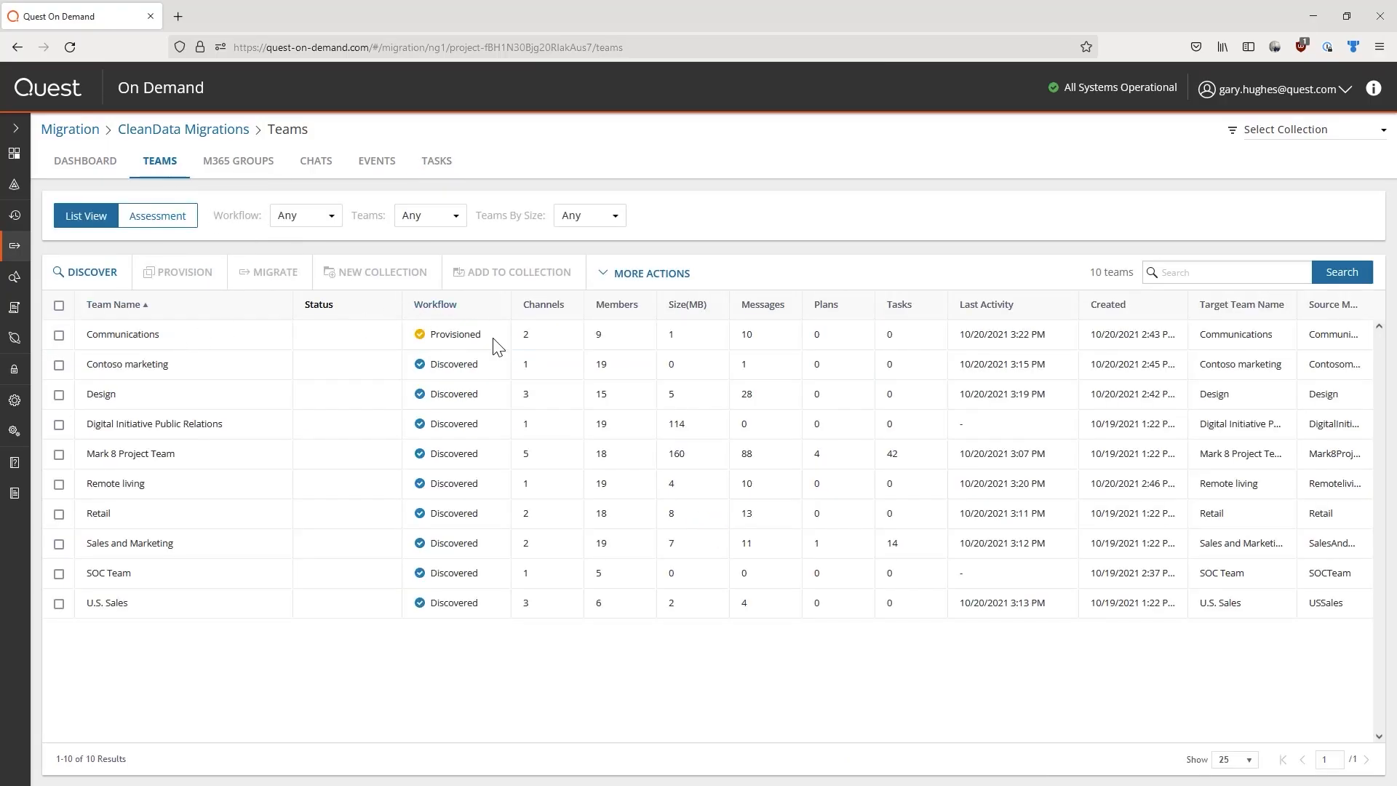
left_click(493, 339)
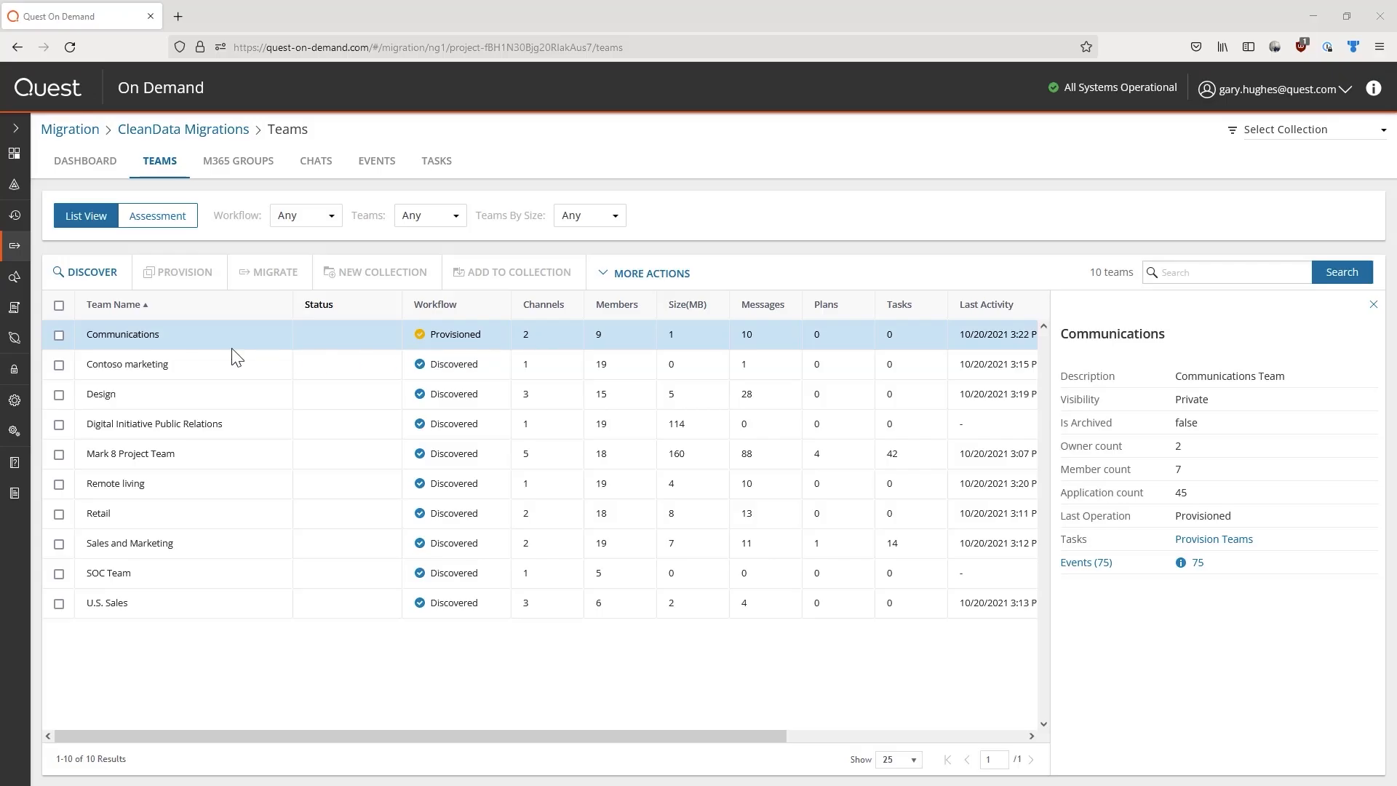
- Migrate the Communications team now with channel posts, channel files, planner and group mailbox, archiving all messages
left_click(60, 336)
left_click(251, 278)
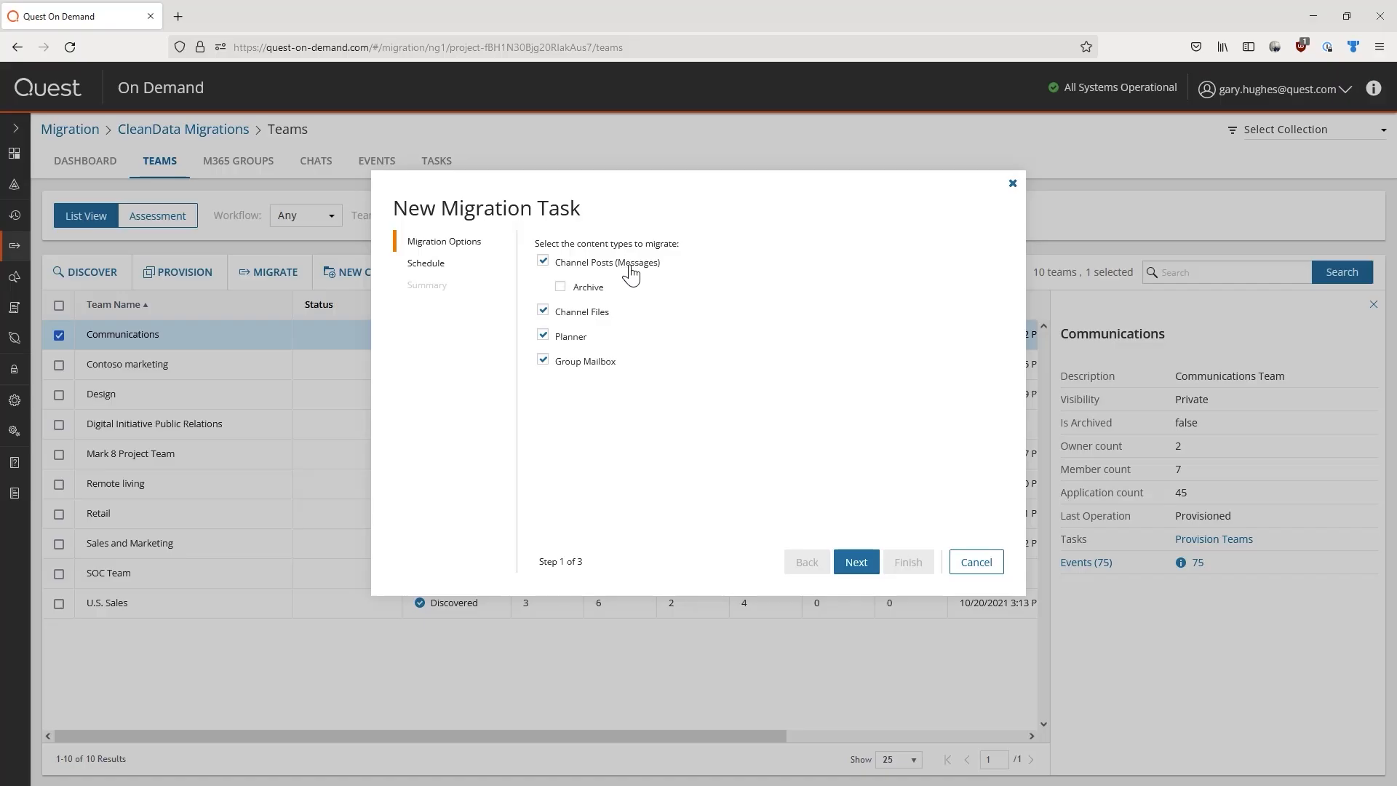
left_click(573, 291)
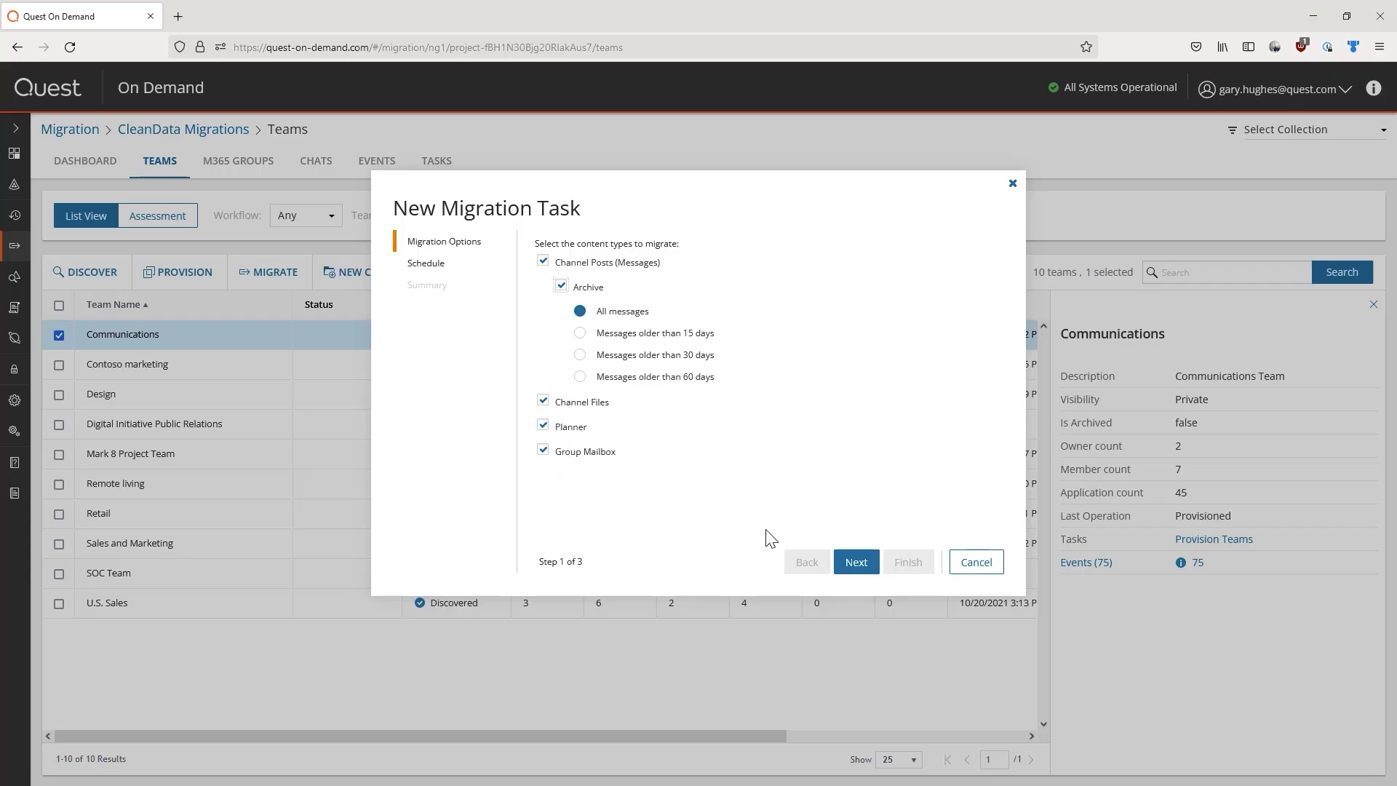
left_click(853, 575)
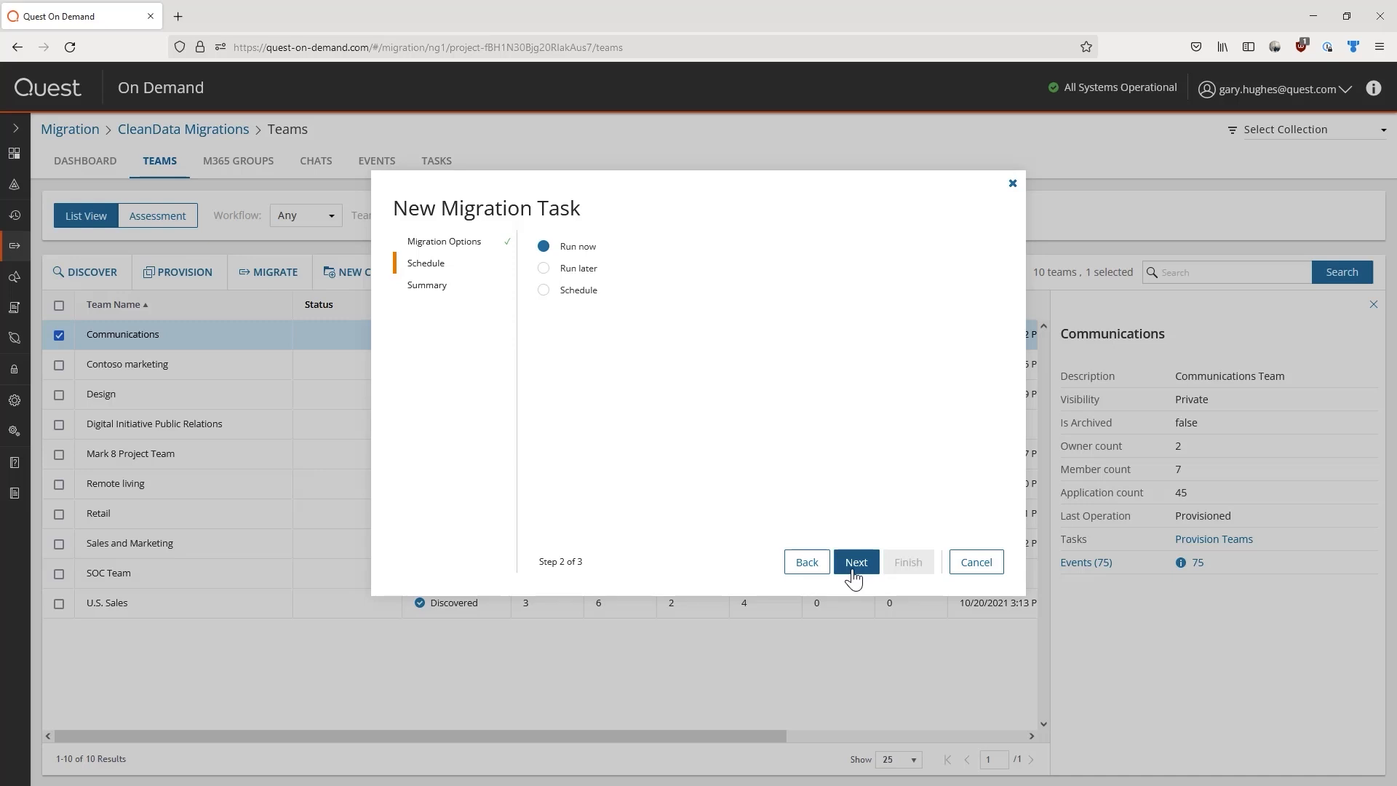
left_click(854, 575)
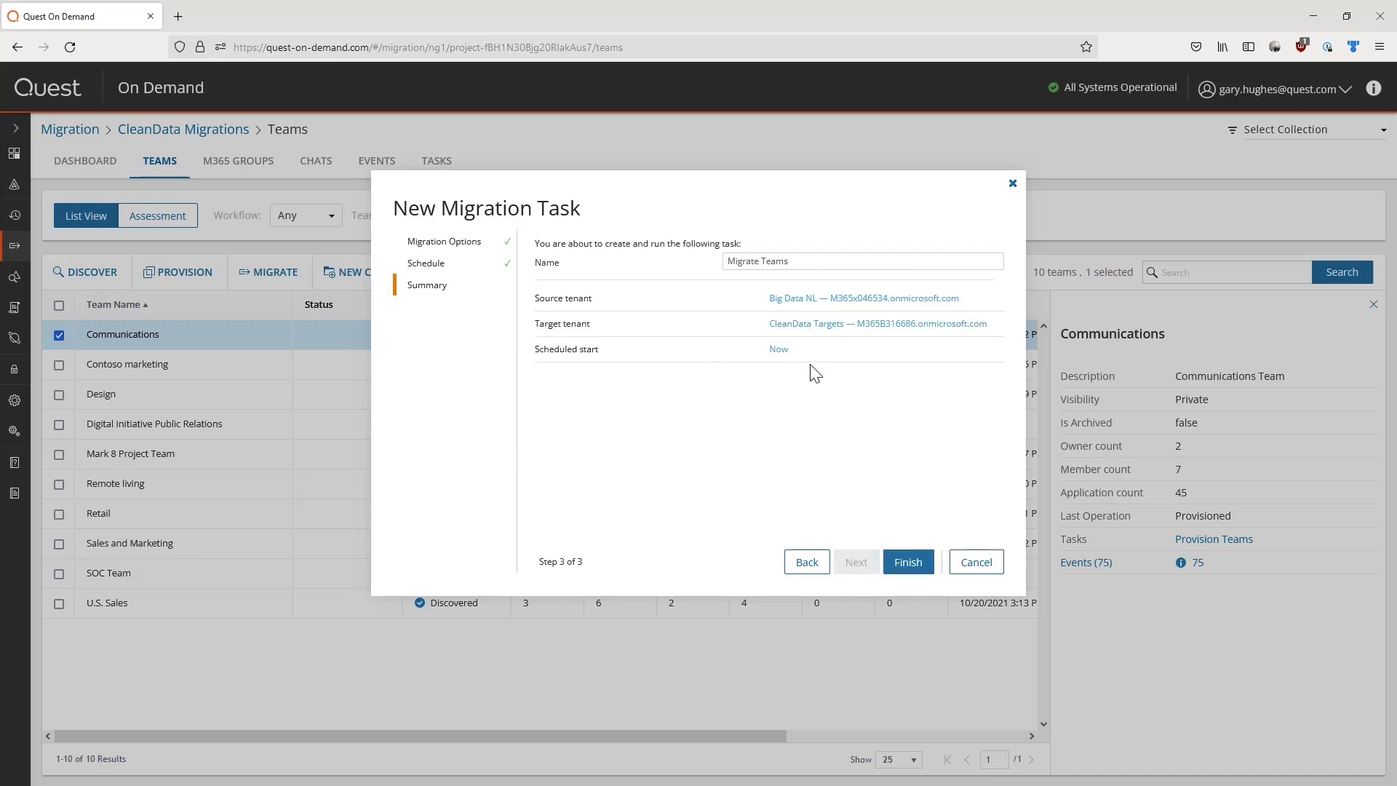
left_click(909, 564)
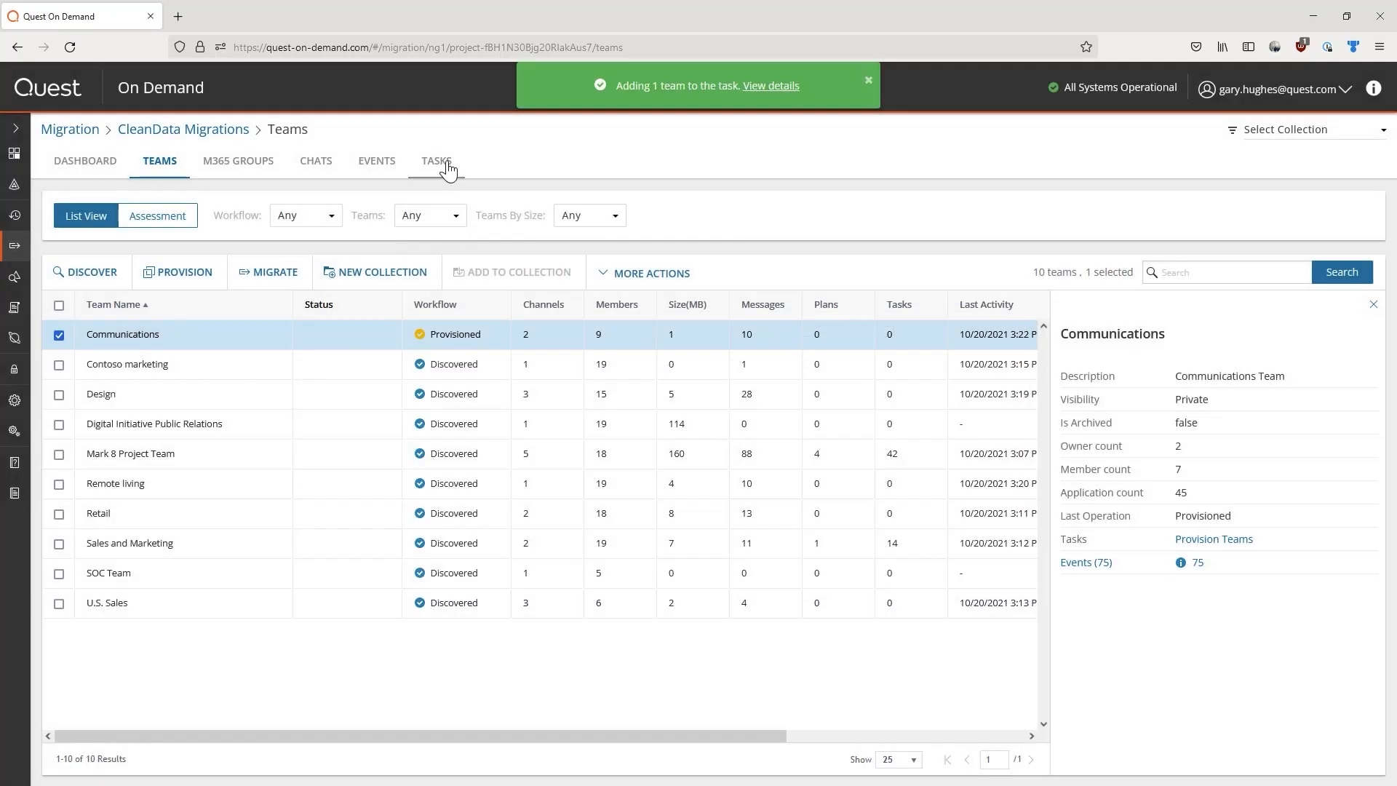
- Check the details of the Migrate Teams task and of the Contoso marketing team in the teams list
left_click(448, 169)
left_click(262, 338)
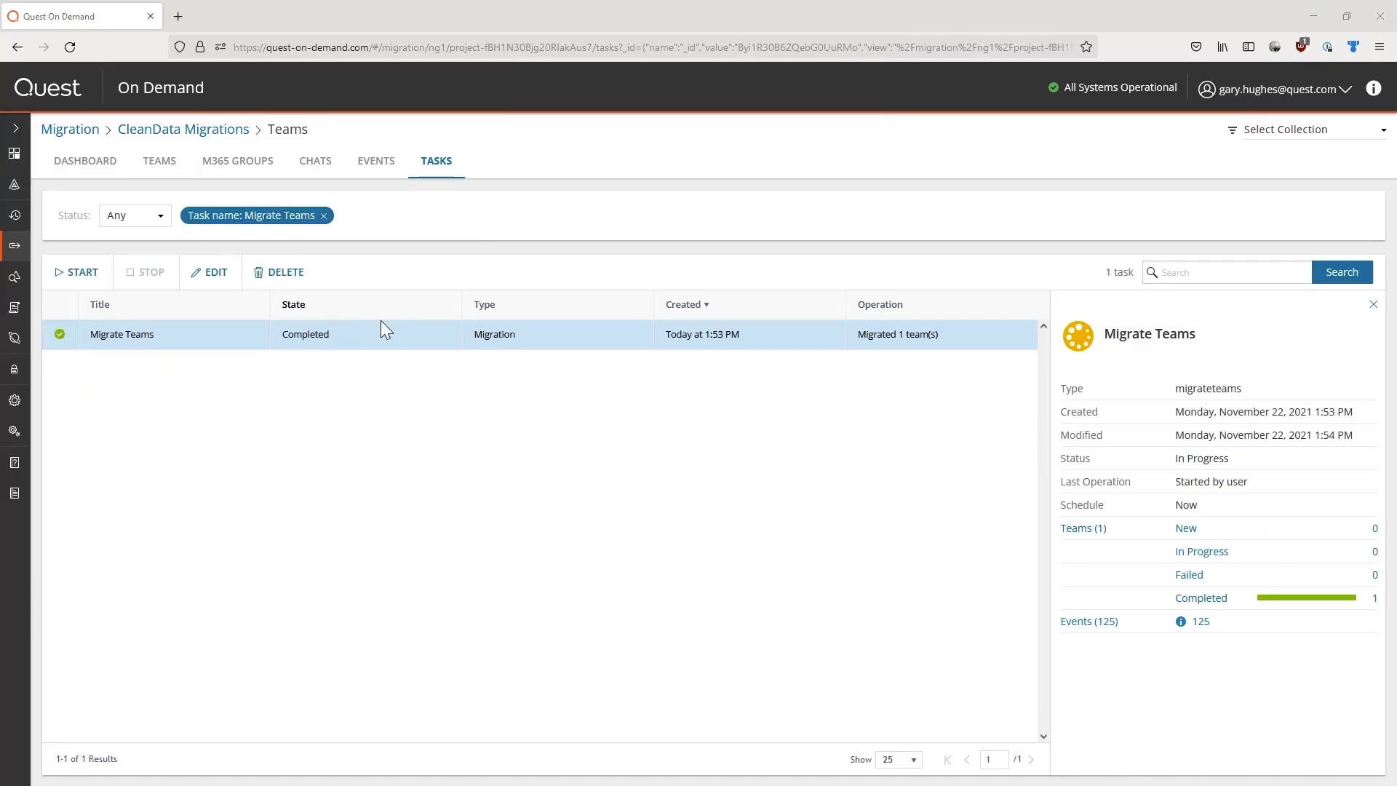
left_click(161, 165)
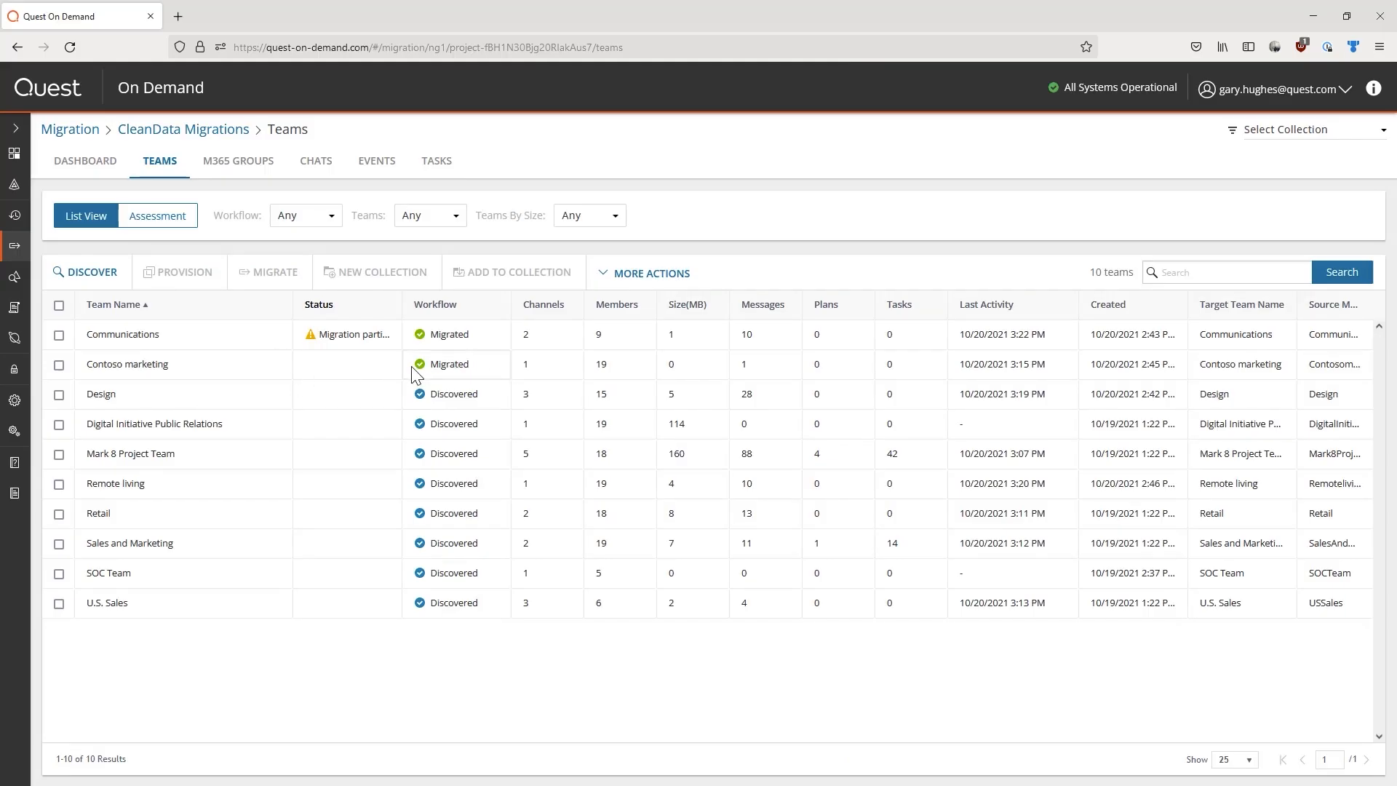
left_click(434, 366)
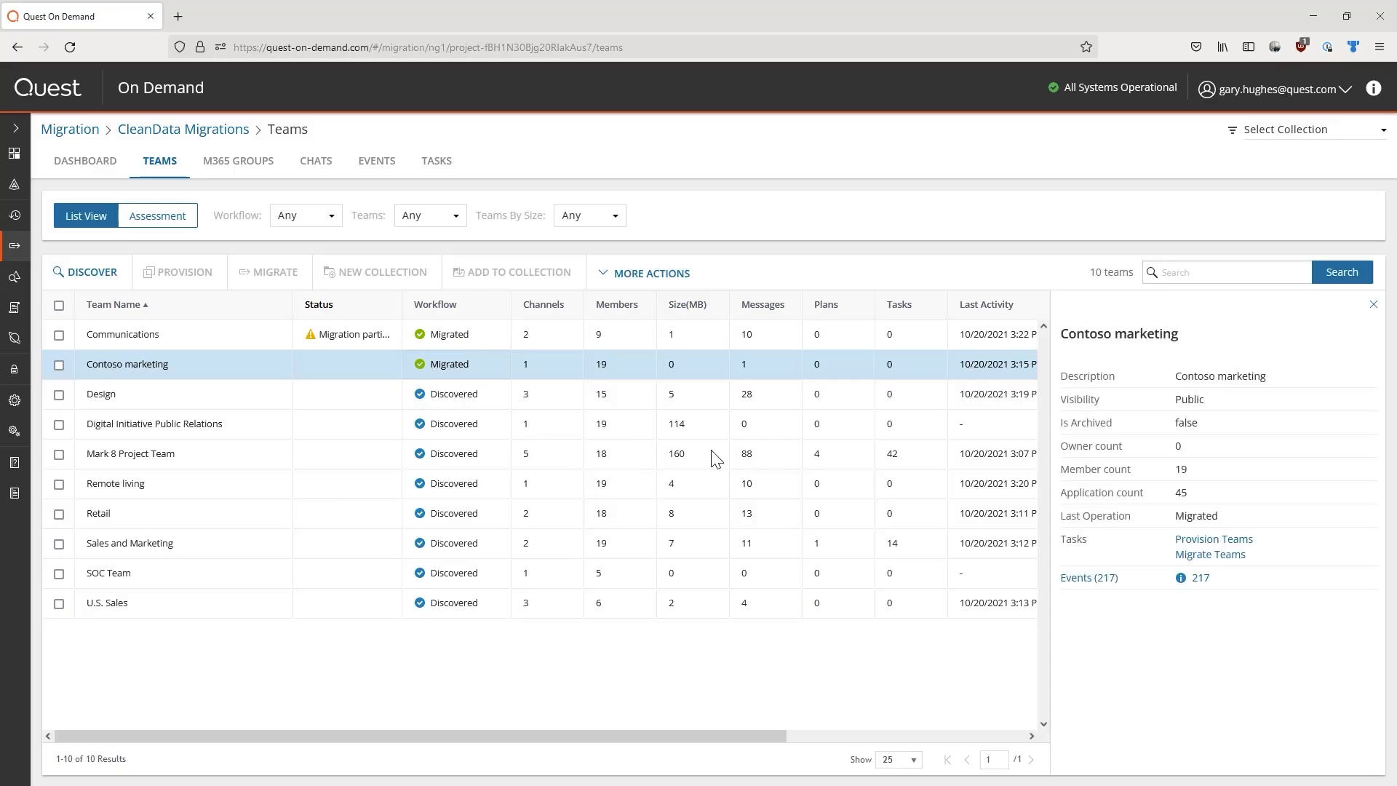